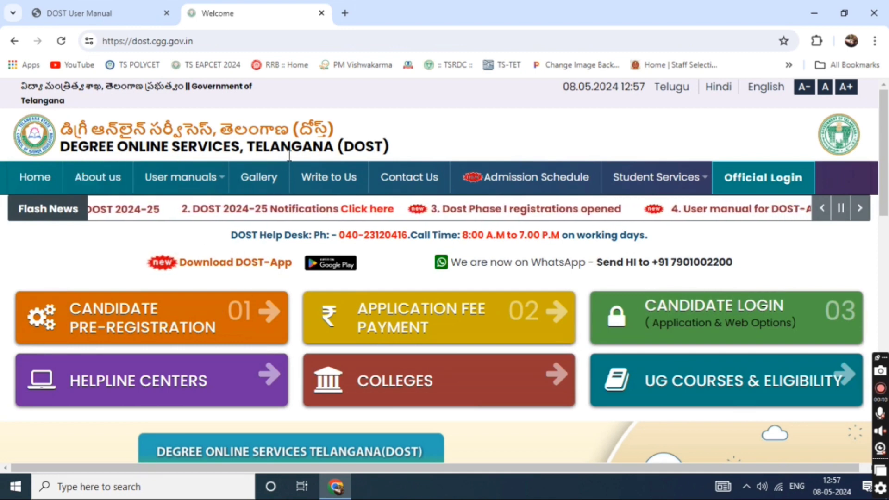
Open the candidate pre-registration form, choosing to generate the DOST ID by registering in the website
left_click_drag(255, 147, 400, 159)
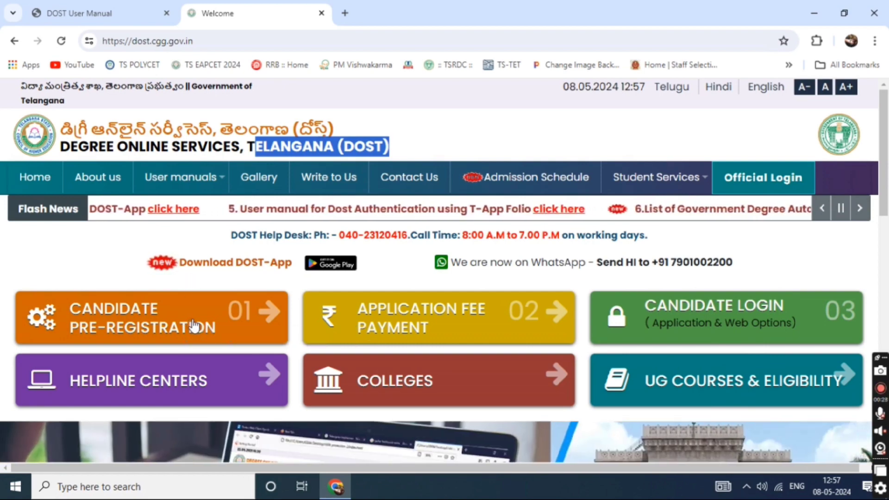
left_click(192, 326)
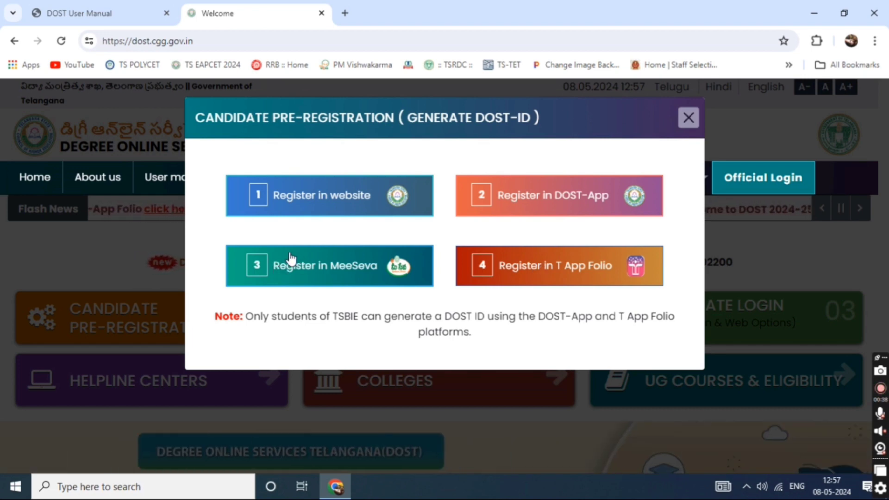
left_click(324, 196)
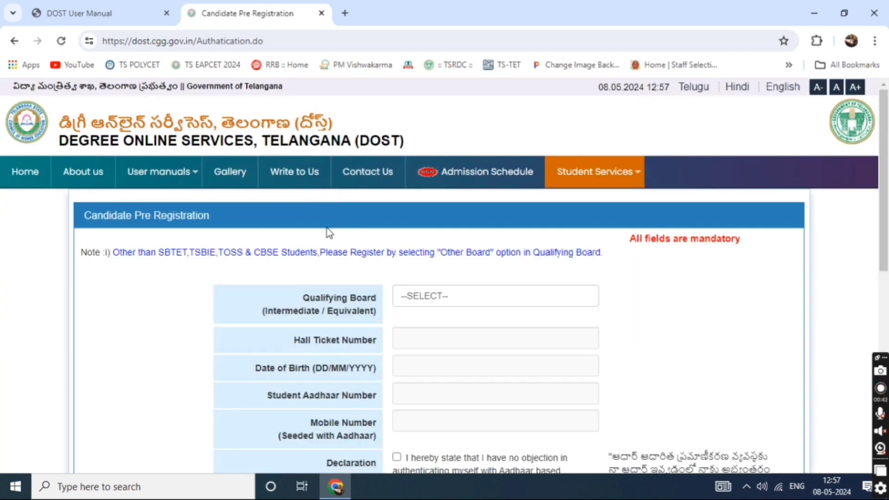
Set the qualifying board to Board of Intermediate Education, Telangana (TSBIE) and dismiss the prompt for candidate details
scroll(451, 235, "down", 1)
left_click(429, 235)
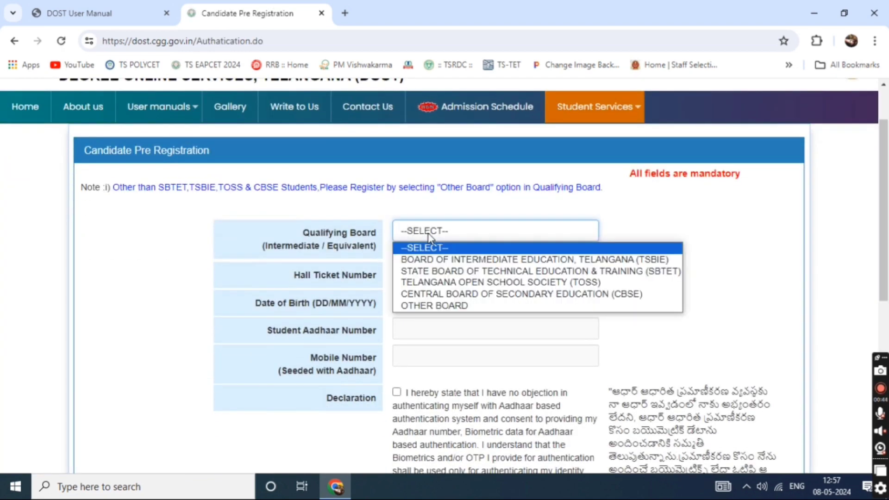
left_click(458, 261)
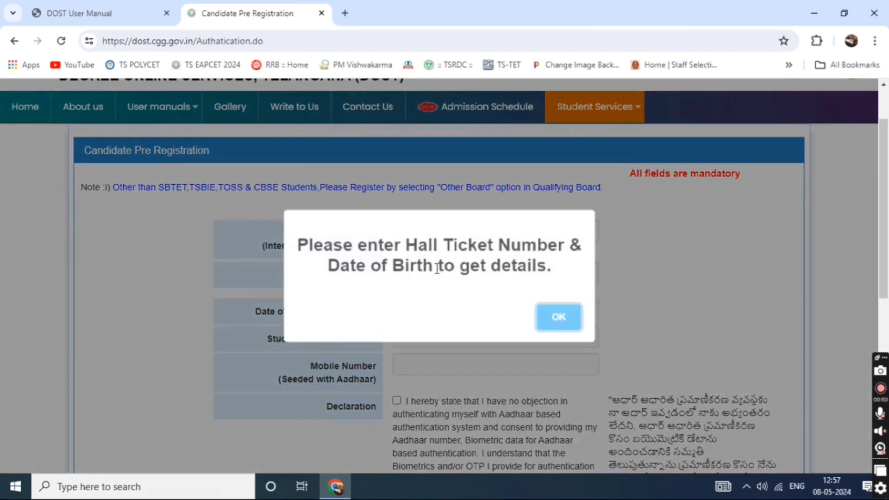
left_click(553, 319)
Pick a date of birth from the calendar and go to the Aadhaar-seeded mobile number field
scroll(444, 232, "down", 3)
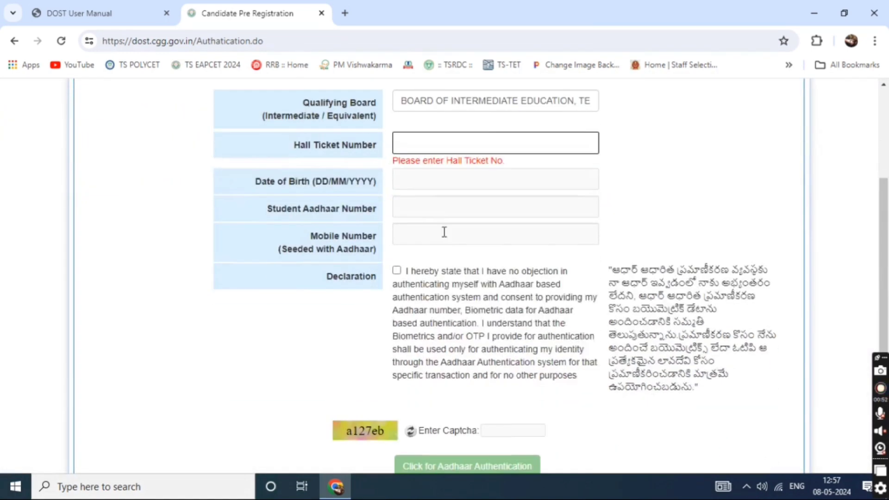
left_click(429, 189)
left_click(472, 252)
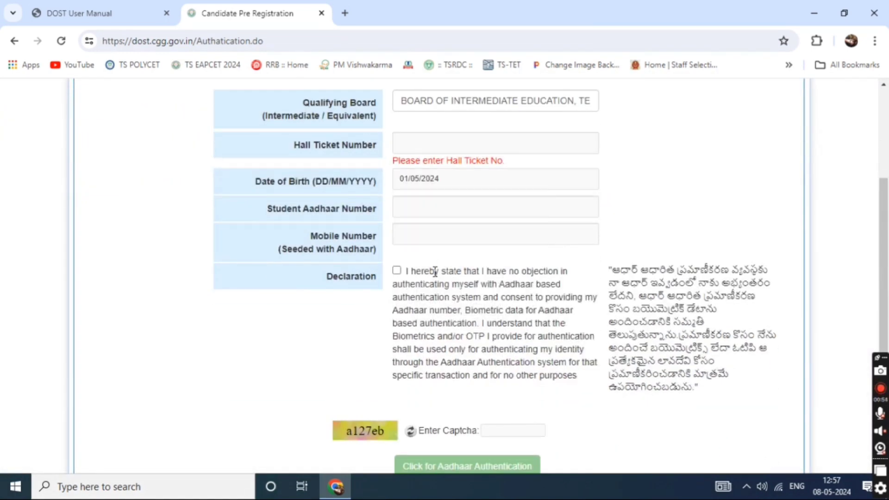
left_click(441, 244)
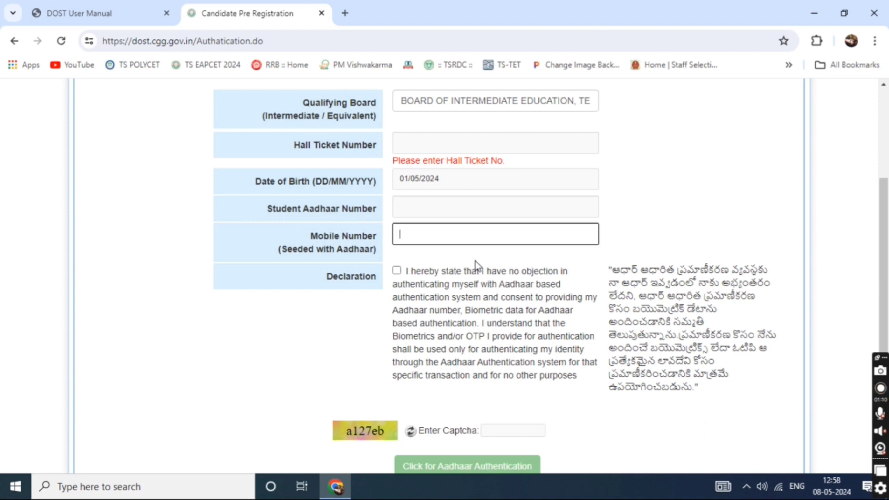
Accept the Aadhaar authentication declaration and place the cursor in the captcha field
scroll(424, 319, "up", 1)
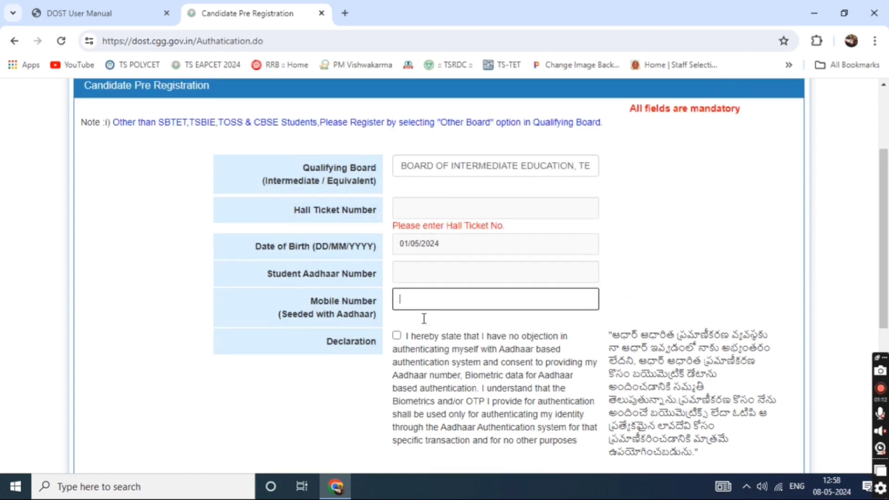
scroll(424, 319, "down", 2)
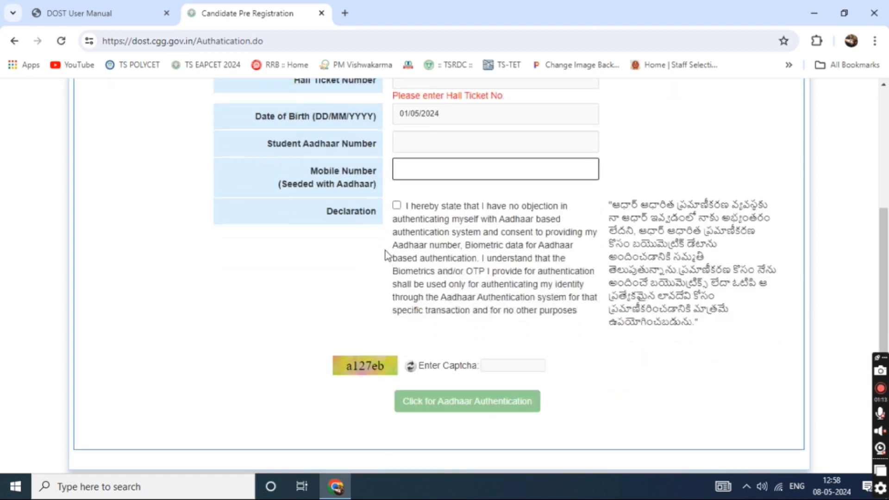
left_click(396, 205)
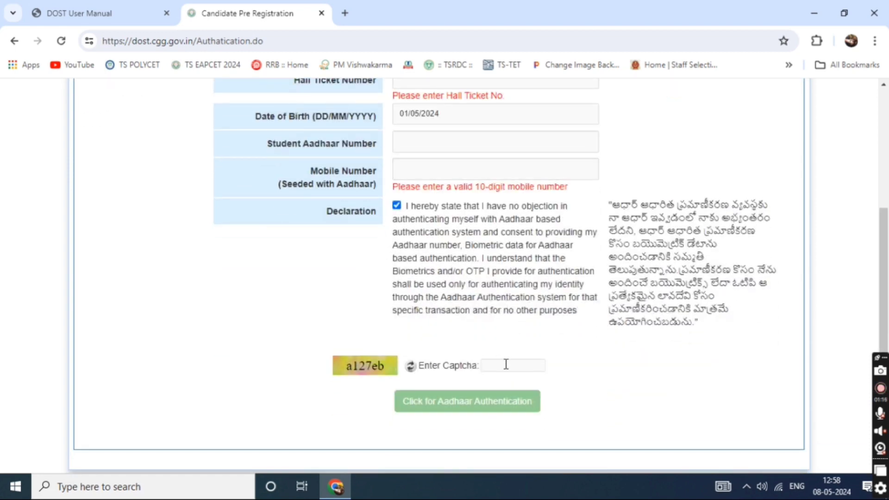
left_click(521, 367)
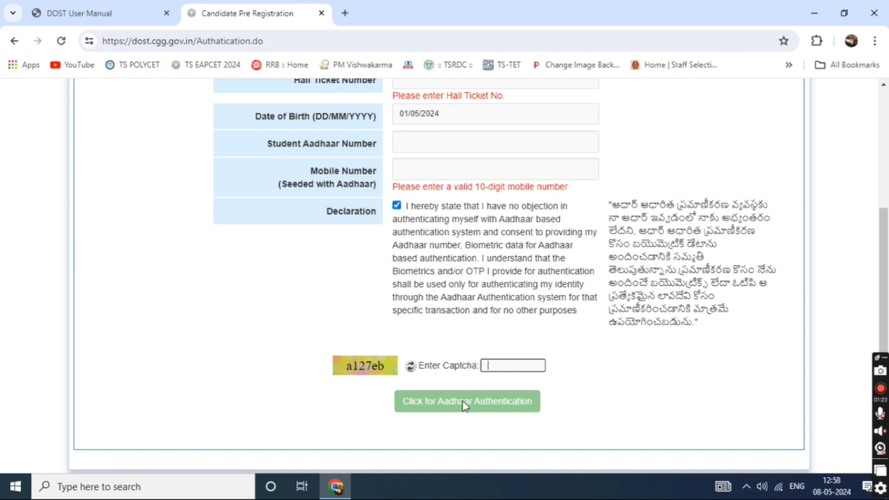
Read the DOST User Manual's instructions on pre-registration, OTP validation and registration fee payment
left_click(107, 13)
scroll(505, 272, "down", 5)
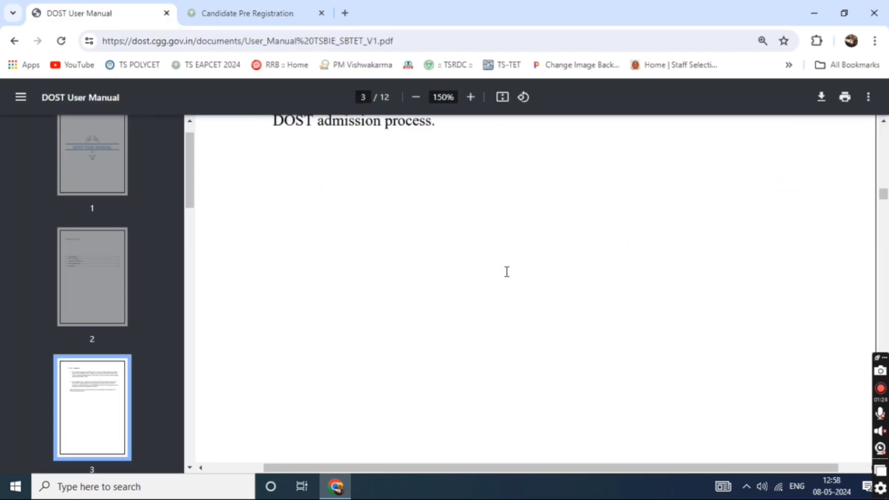
scroll(507, 272, "down", 15)
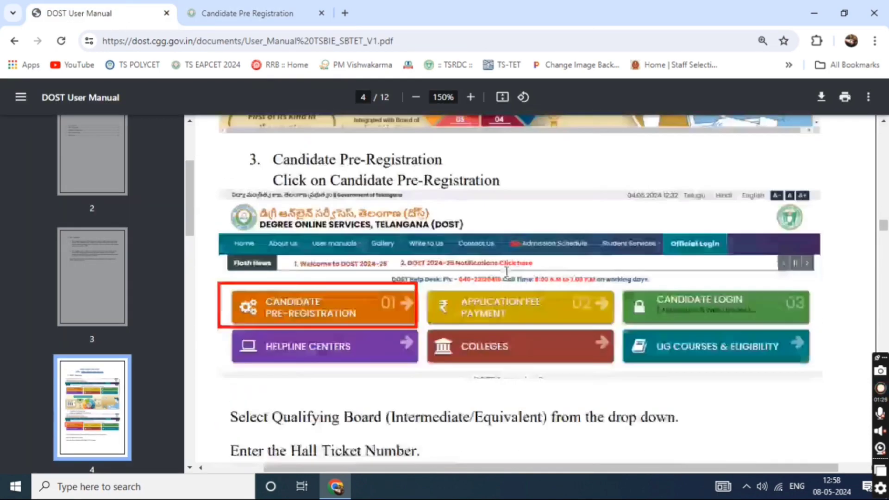
scroll(506, 272, "down", 12)
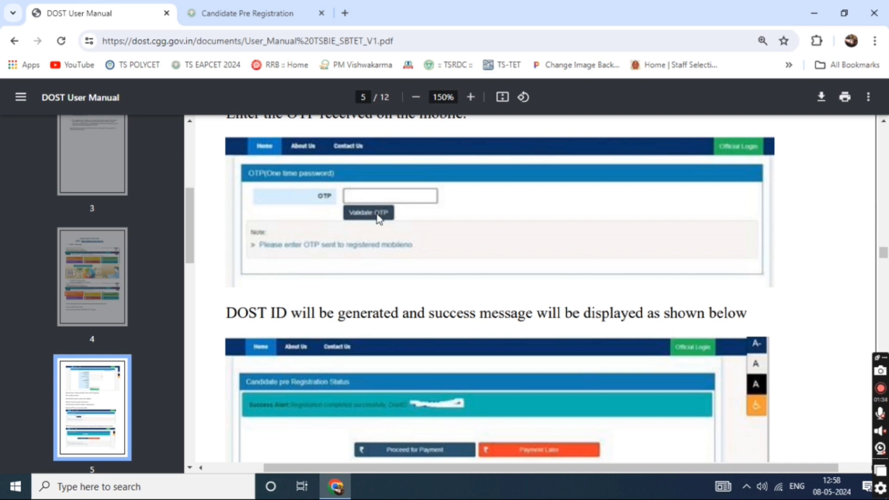
scroll(380, 222, "down", 4)
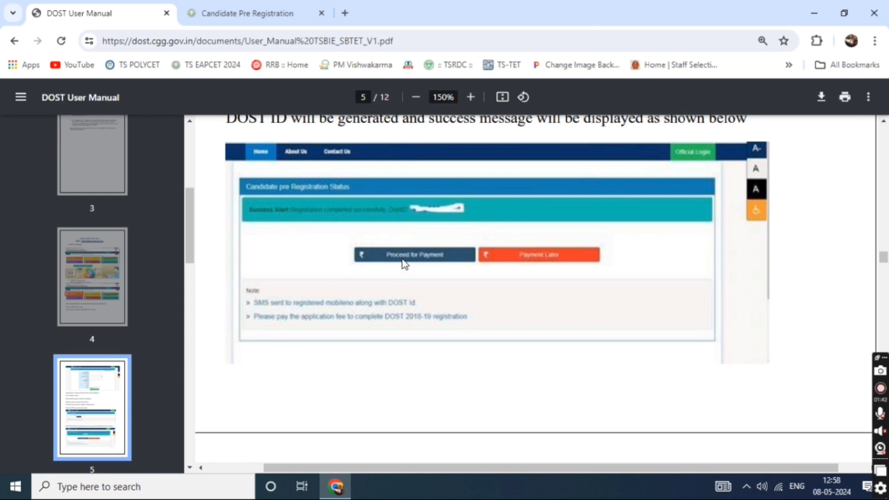
scroll(401, 266, "down", 4)
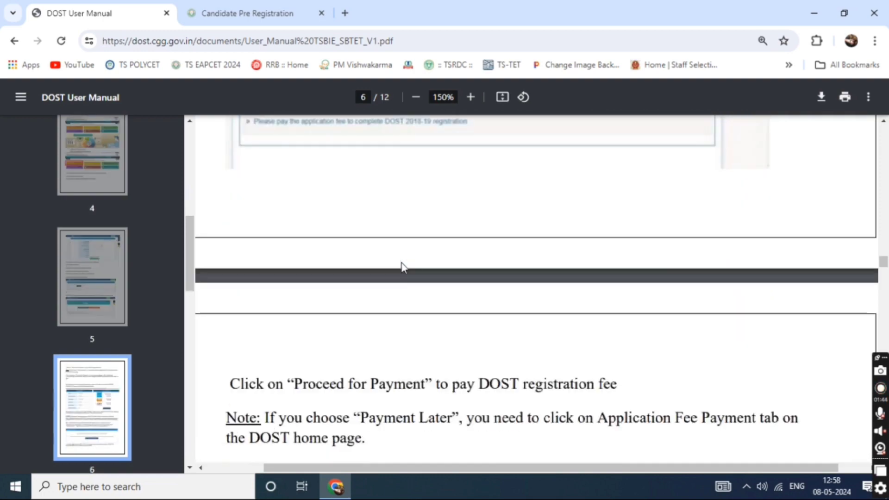
scroll(403, 267, "down", 10)
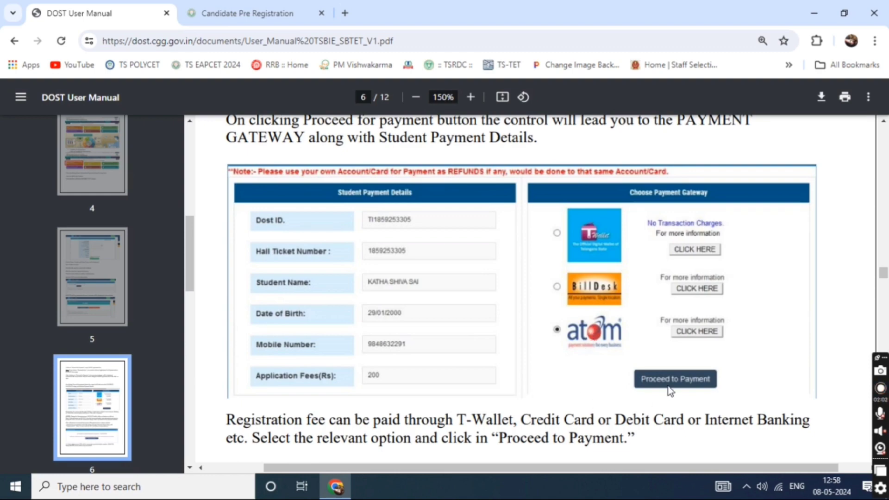
scroll(666, 380, "down", 10)
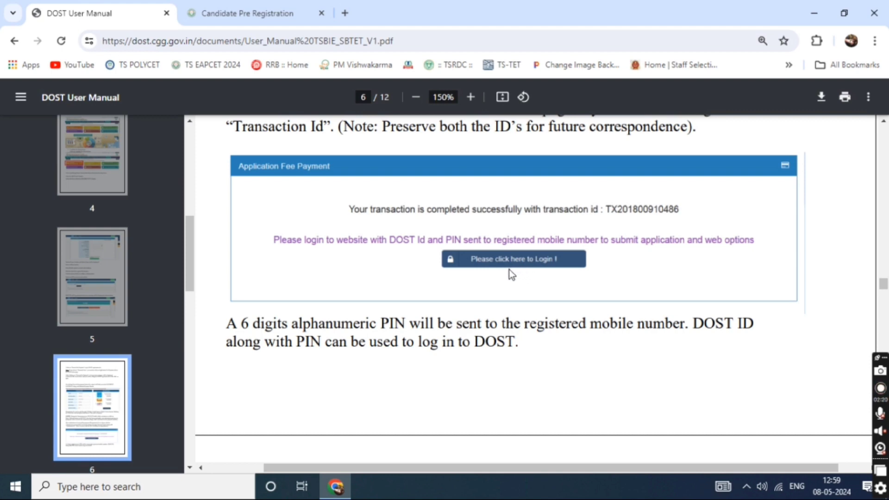
Review the manual's explanation of the PIN sent after payment and the candidate login with DOST ID
left_click_drag(240, 324, 329, 371)
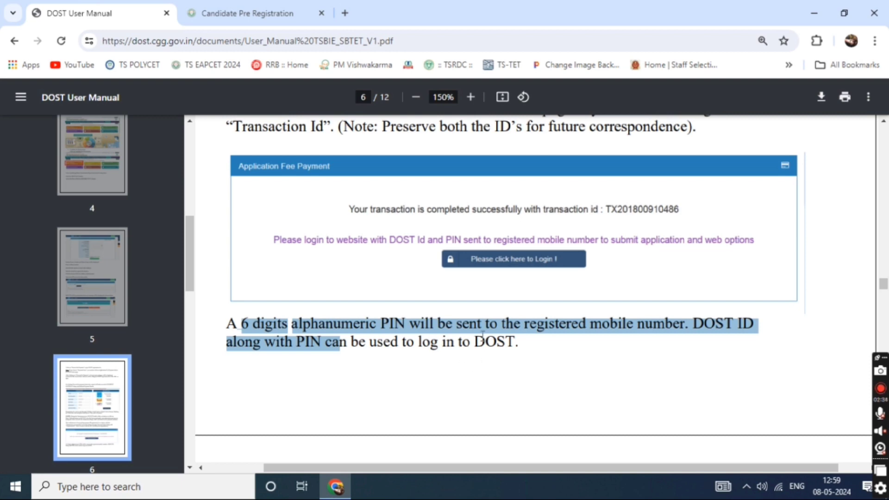
scroll(572, 347, "down", 3)
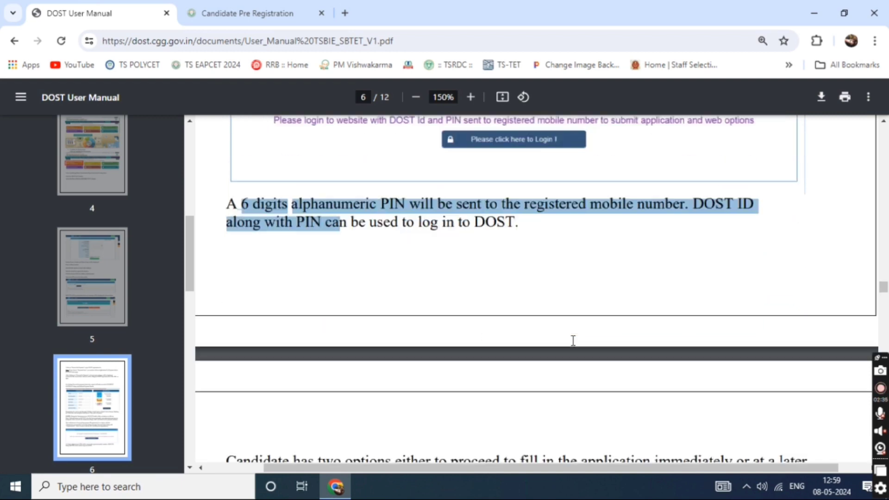
scroll(573, 340, "up", 1)
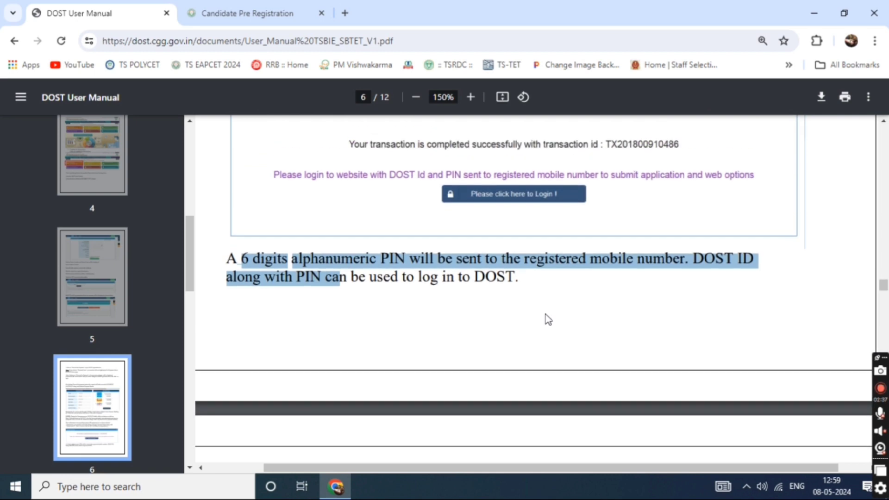
left_click(499, 202)
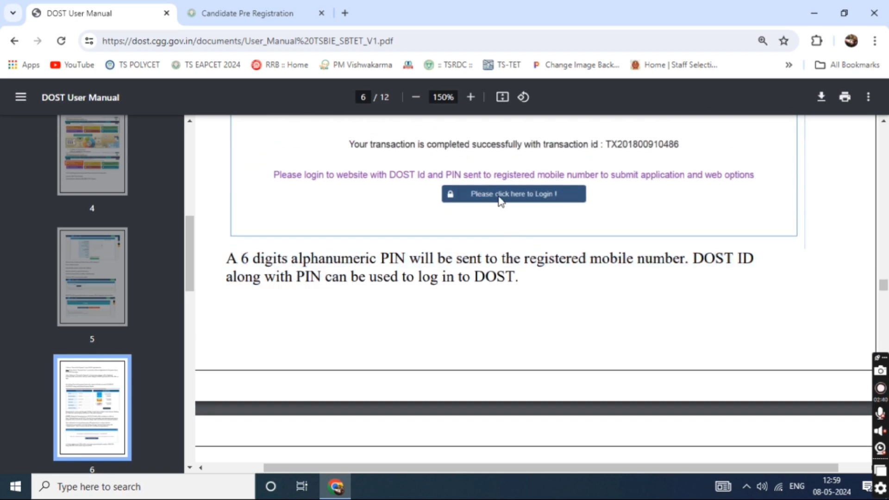
scroll(499, 202, "down", 10)
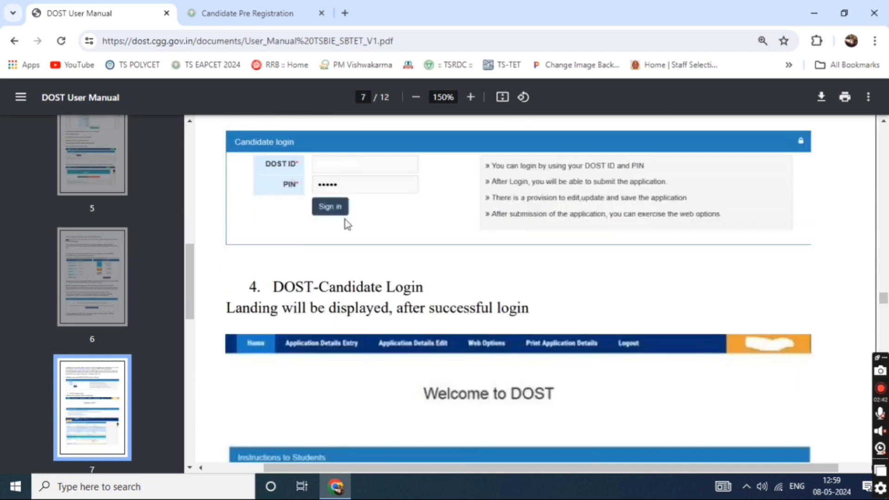
scroll(333, 245, "up", 1)
scroll(333, 250, "up", 1)
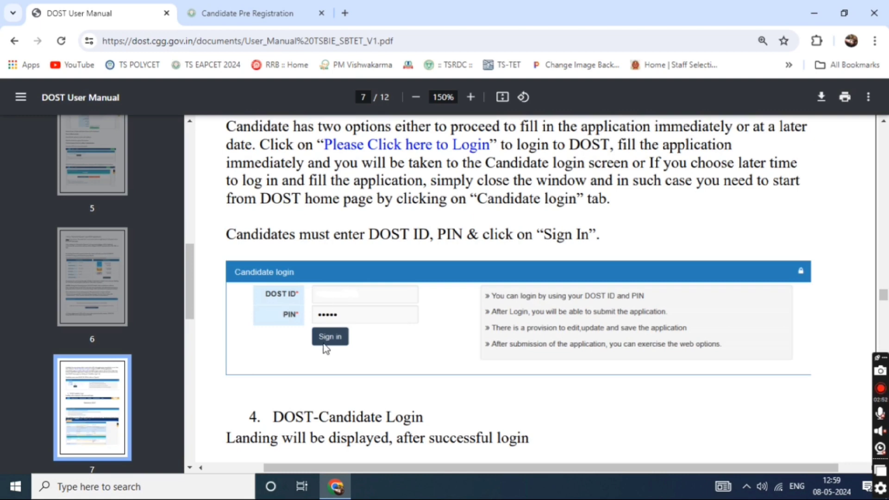
Review the manual's application entry form, covering student details, document uploads, intermediate and SSC details, and the bridge course certificate
scroll(323, 343, "down", 10)
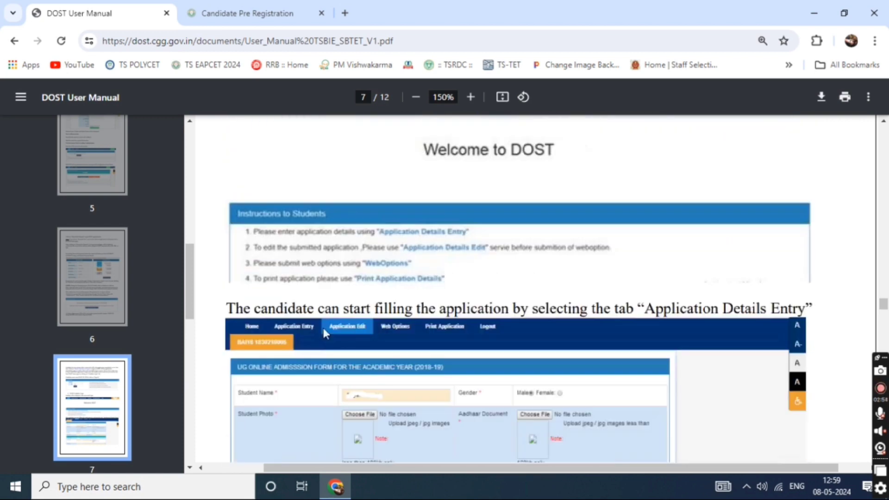
scroll(323, 328, "down", 1)
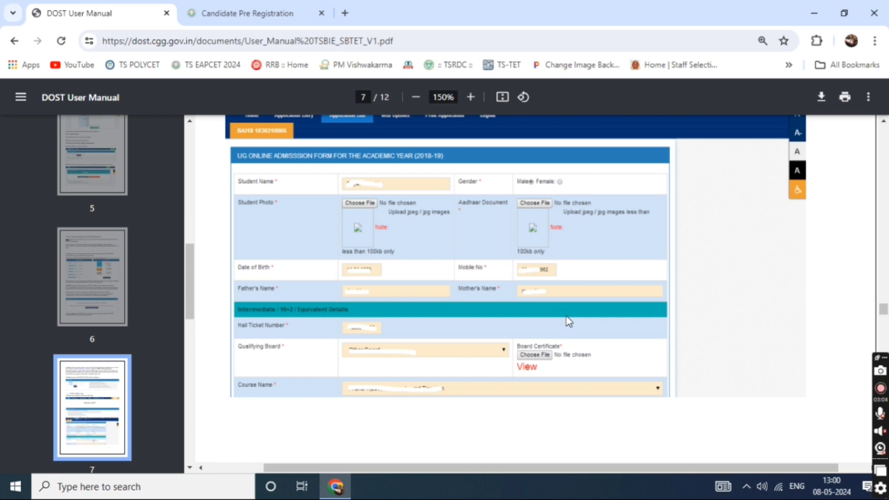
scroll(398, 313, "down", 1)
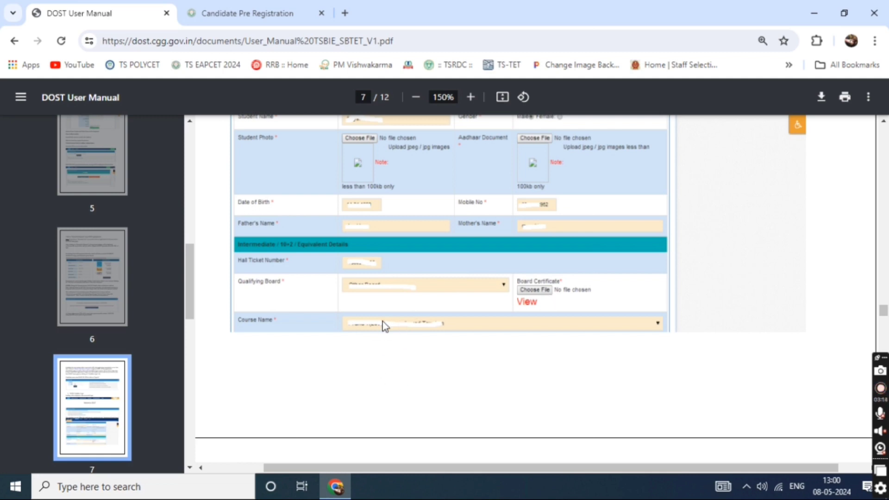
scroll(383, 321, "down", 7)
scroll(384, 323, "down", 4)
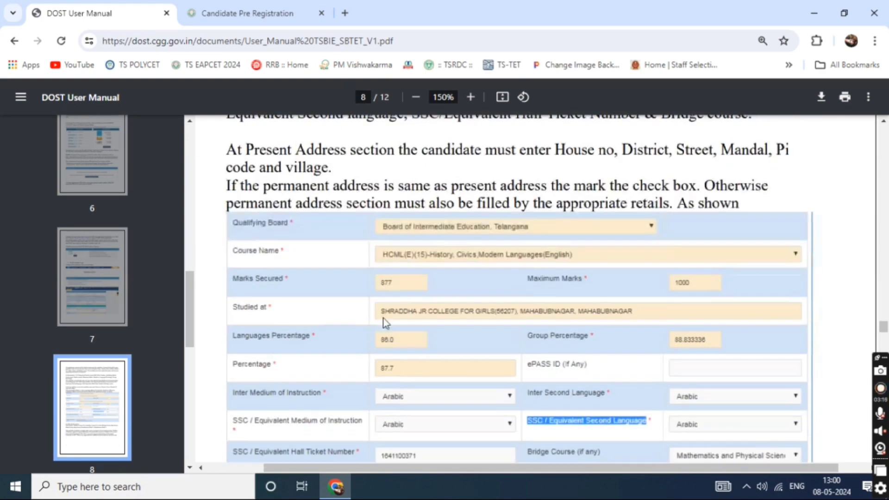
scroll(393, 309, "down", 5)
scroll(392, 309, "up", 1)
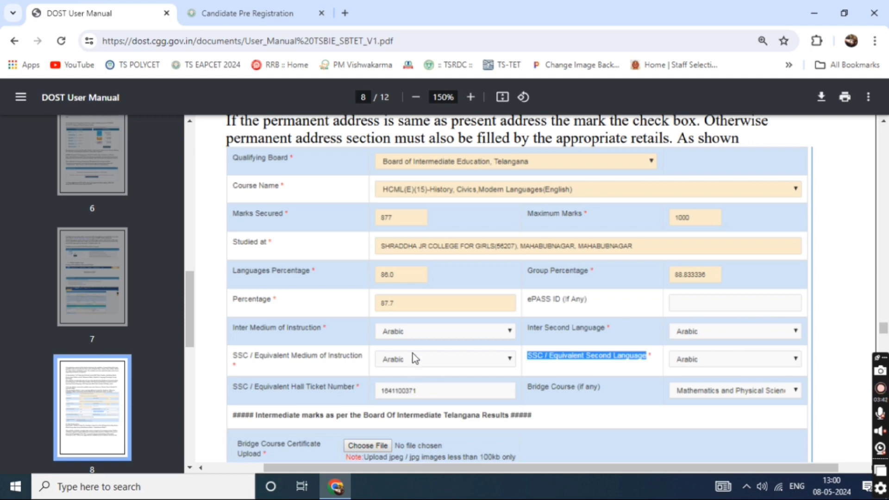
scroll(426, 323, "down", 2)
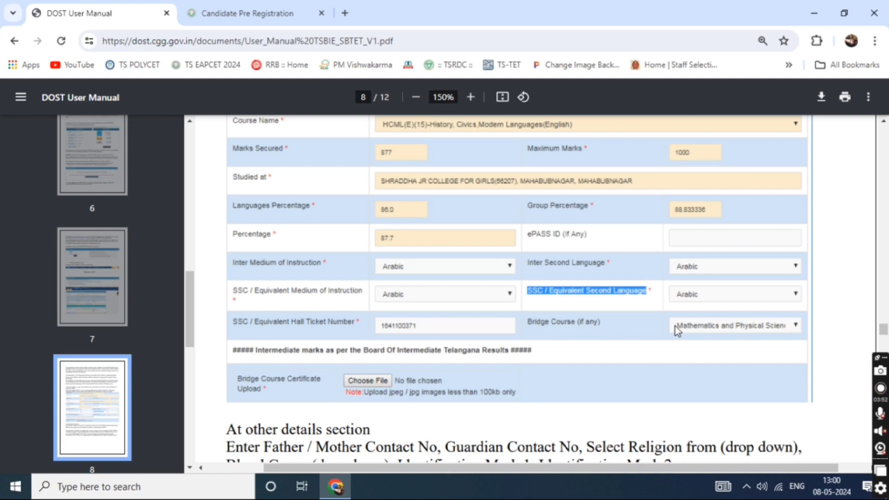
scroll(484, 341, "down", 3)
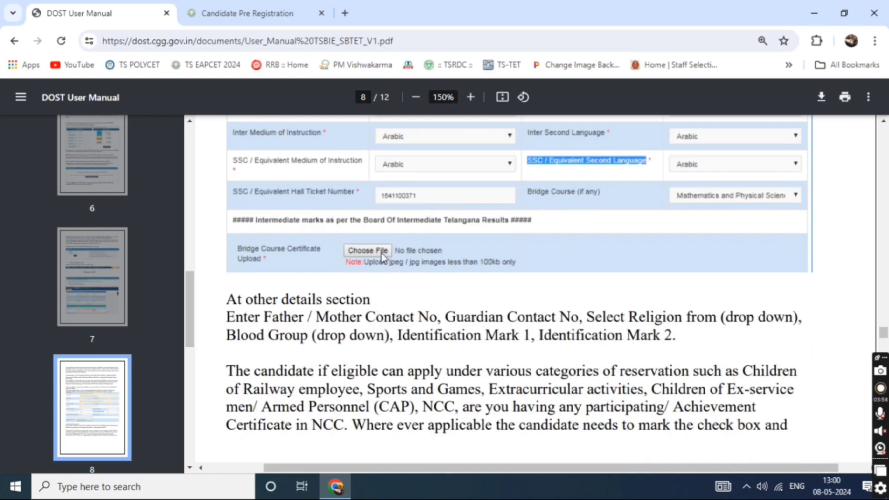
Examine the manual's other-details section, reservation categories with certificate uploads, and the note on caste and income certificates
scroll(373, 256, "down", 10)
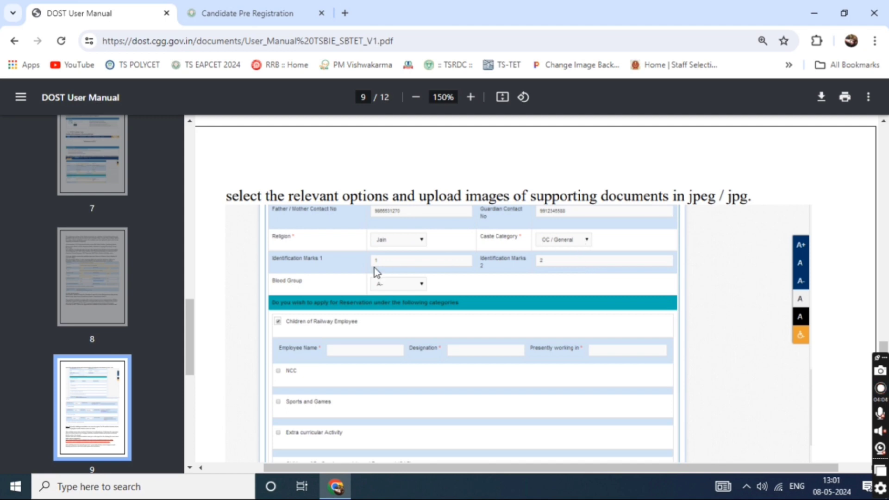
scroll(370, 297, "down", 5)
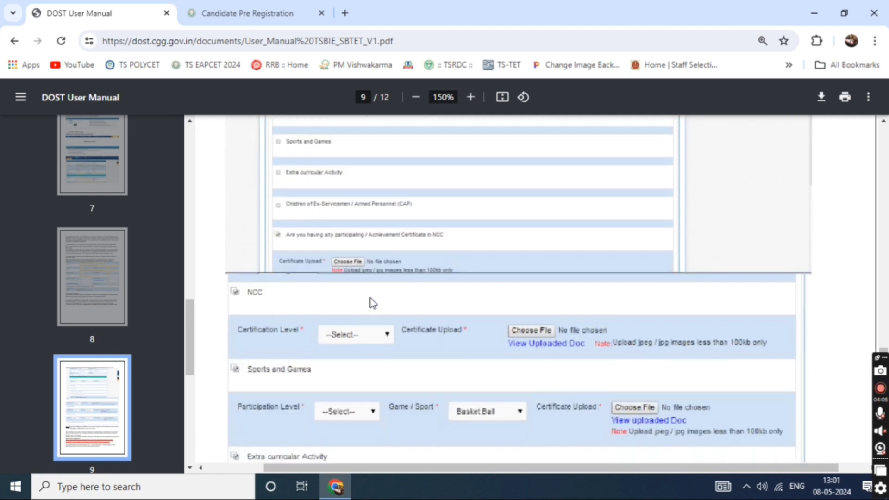
scroll(387, 271, "down", 1)
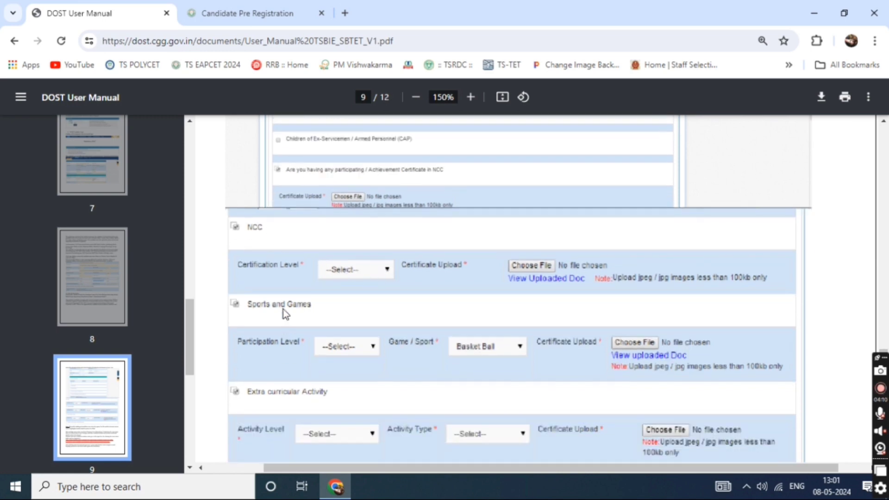
scroll(280, 306, "down", 2)
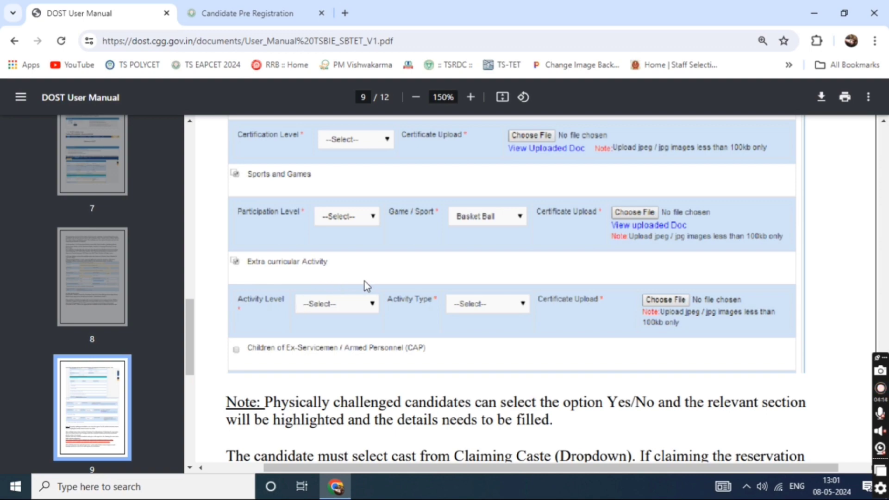
scroll(349, 301, "down", 8)
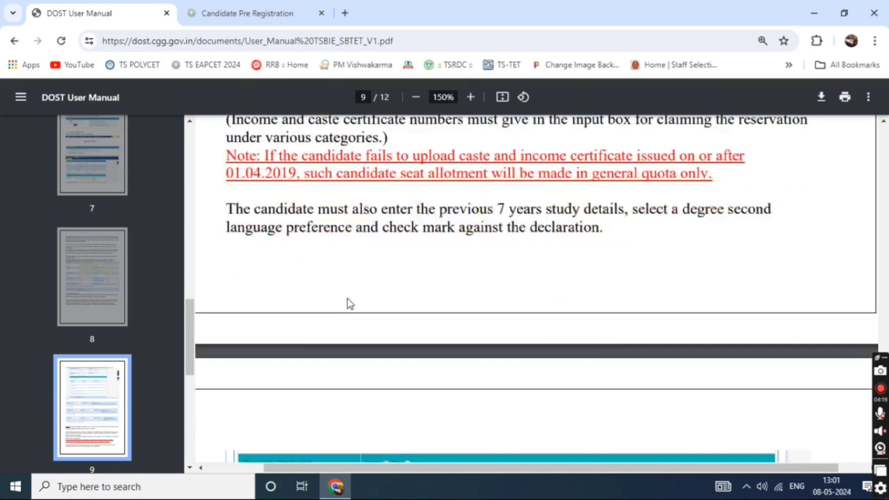
scroll(349, 304, "up", 2)
left_click_drag(265, 285, 466, 285)
Read the manual's physically challenged, income certificate and previous study sections, followed by application submission and web options by course or college
scroll(482, 330, "down", 12)
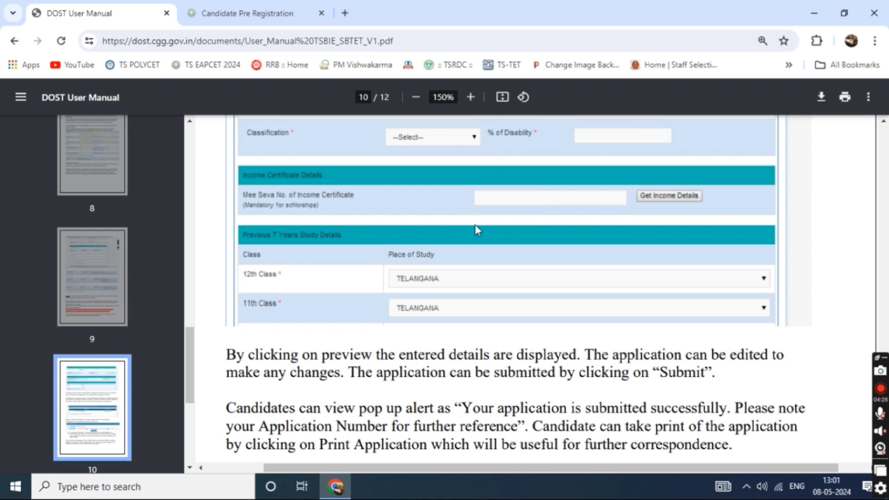
scroll(474, 229, "up", 2)
scroll(479, 299, "down", 2)
scroll(480, 306, "up", 2)
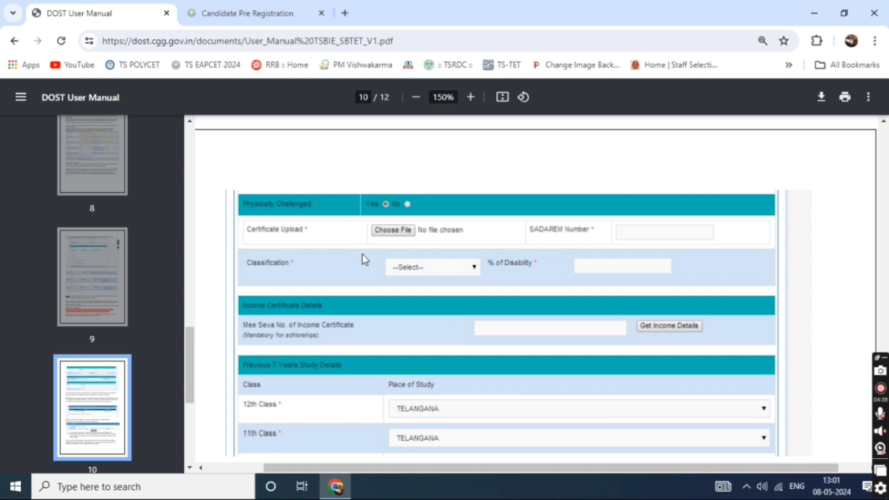
scroll(492, 292, "down", 4)
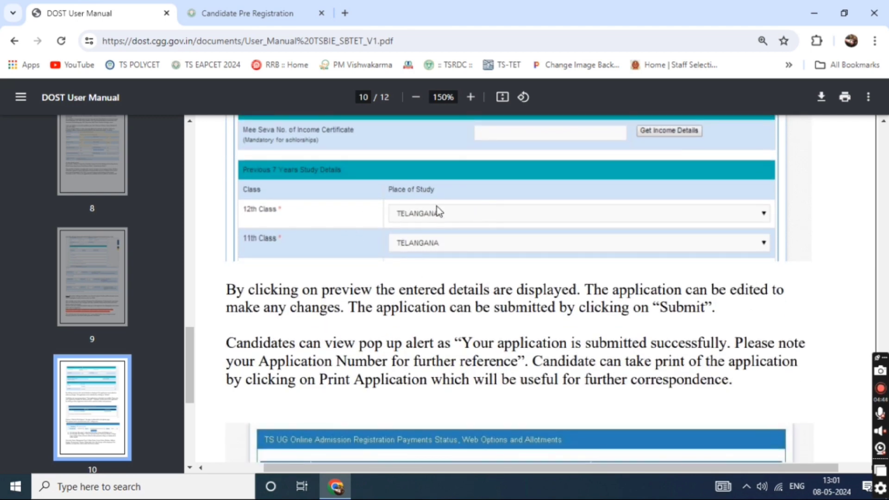
scroll(441, 226, "down", 3)
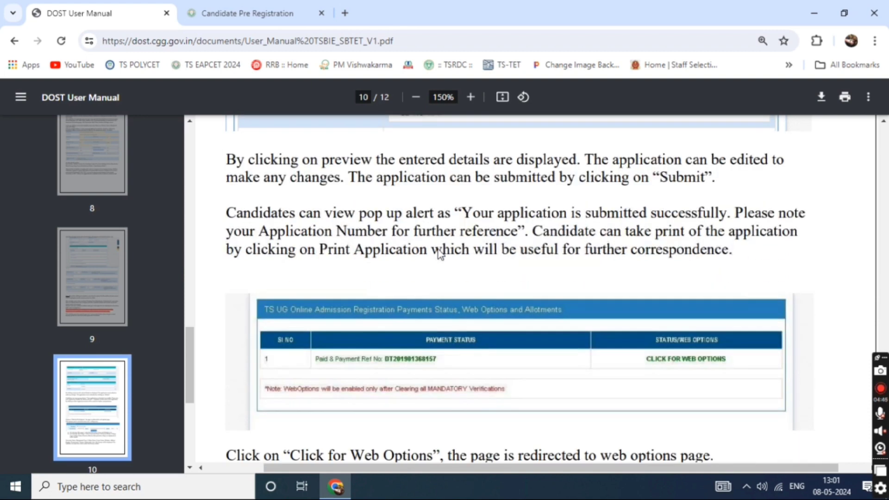
scroll(440, 254, "down", 2)
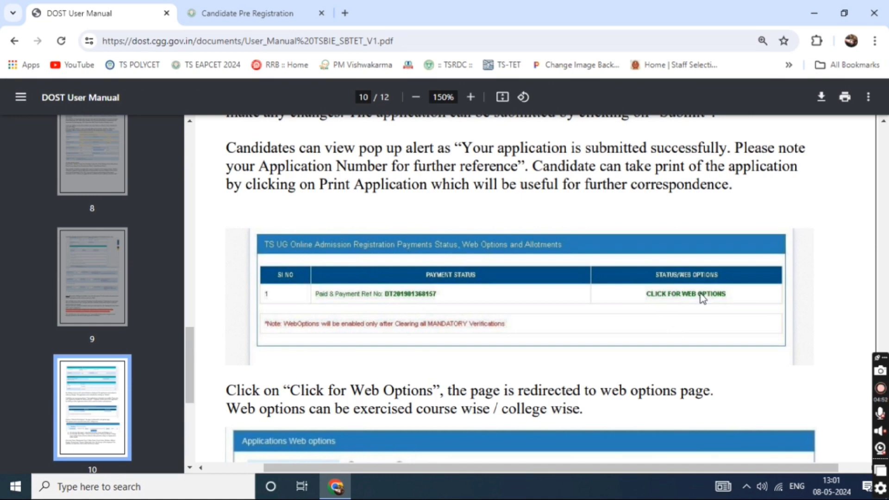
scroll(694, 299, "down", 5)
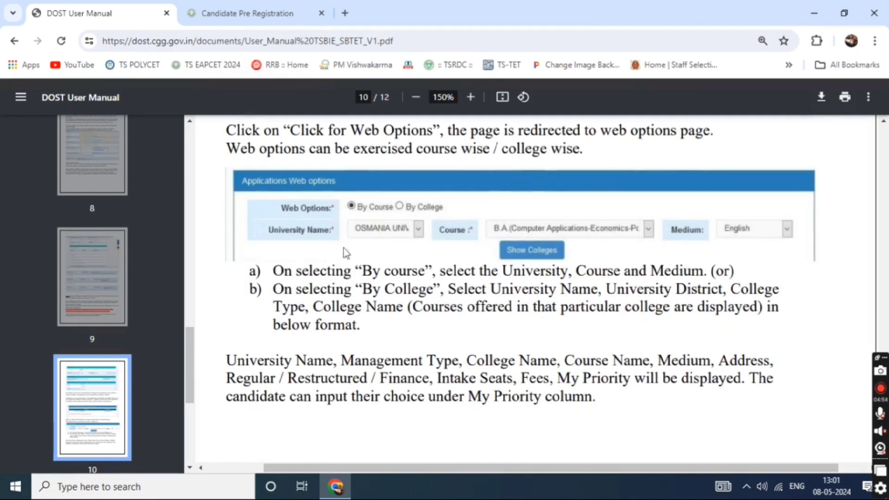